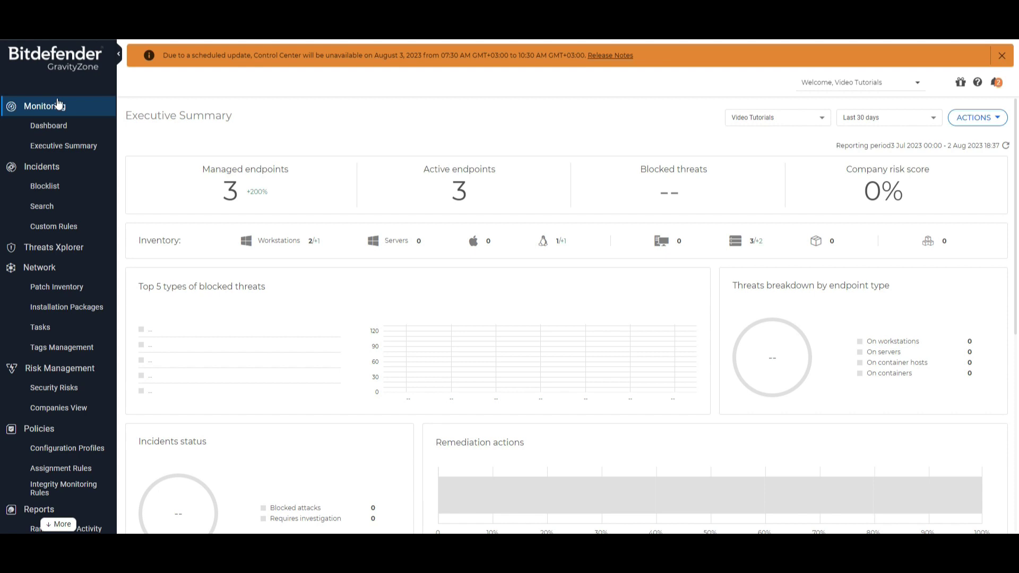
- Open the BEST installation package and scroll through its Modules list
{"action": "left_click", "coordinate": [64, 308]}
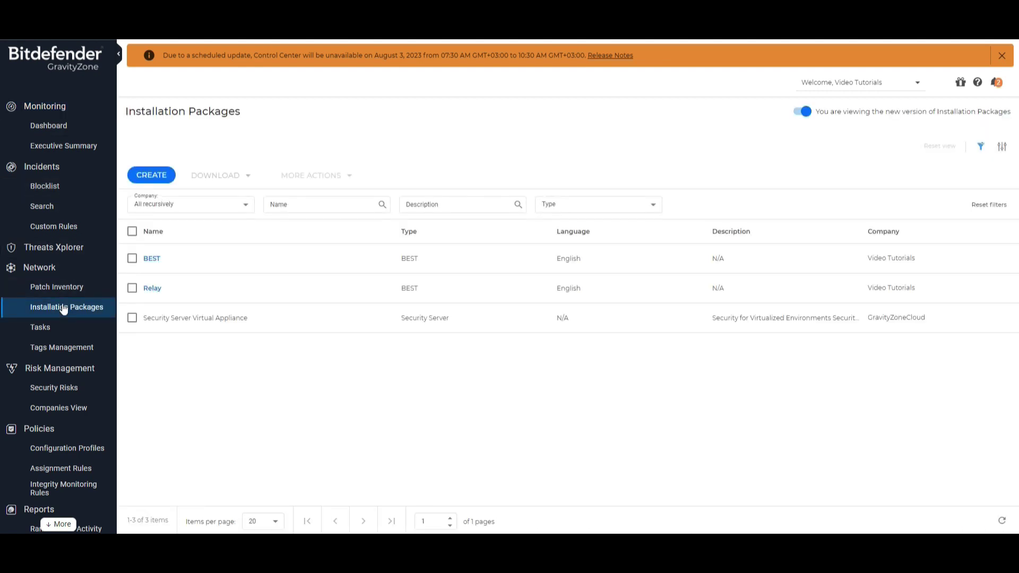
{"action": "left_click", "coordinate": [152, 258]}
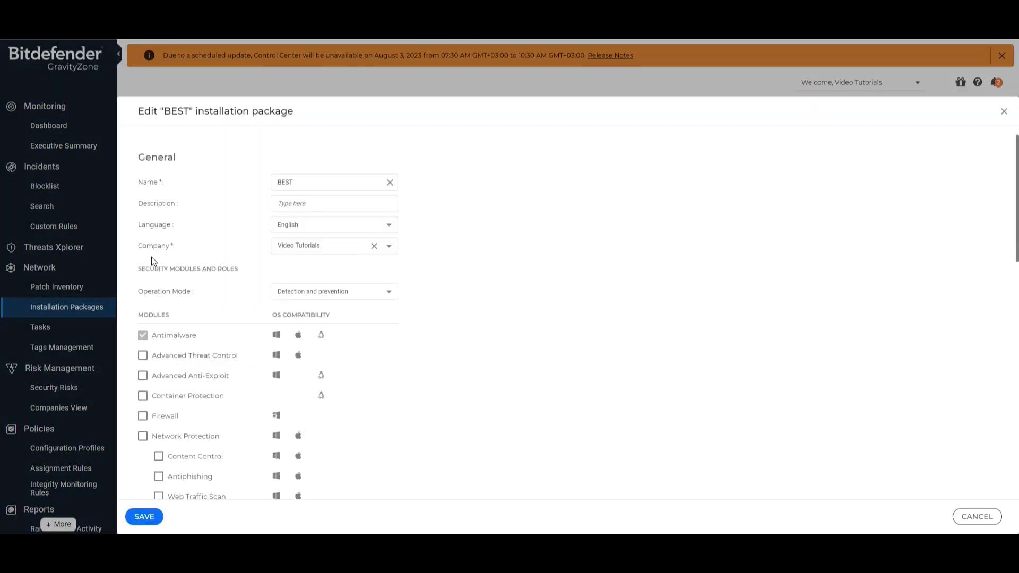
{"action": "scroll", "coordinate": [144, 295], "scroll_direction": "down", "scroll_amount": 3}
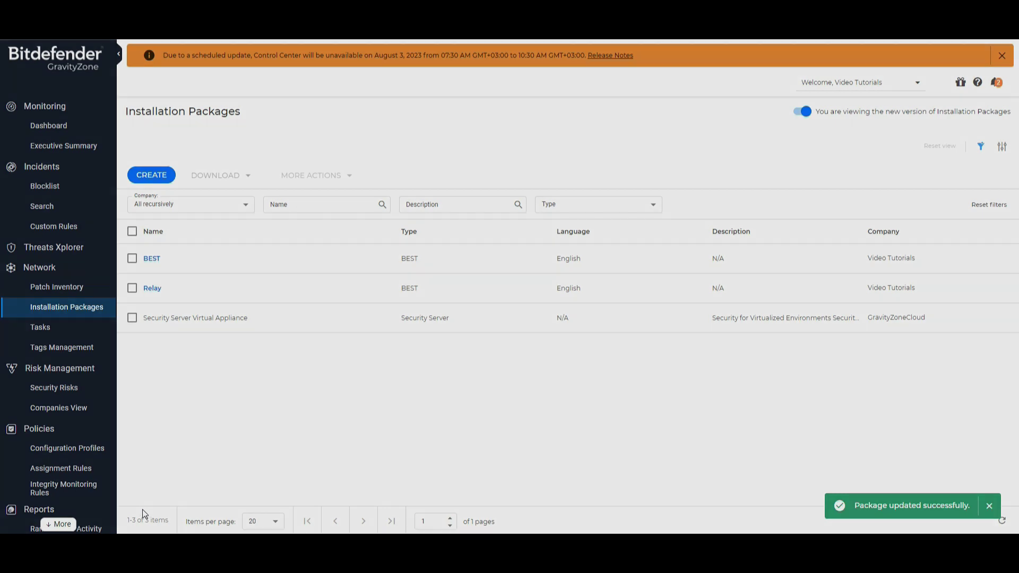
- Save a Reconfigure agent task on RELAY that turns on the Patch Management module
{"action": "left_click", "coordinate": [48, 274]}
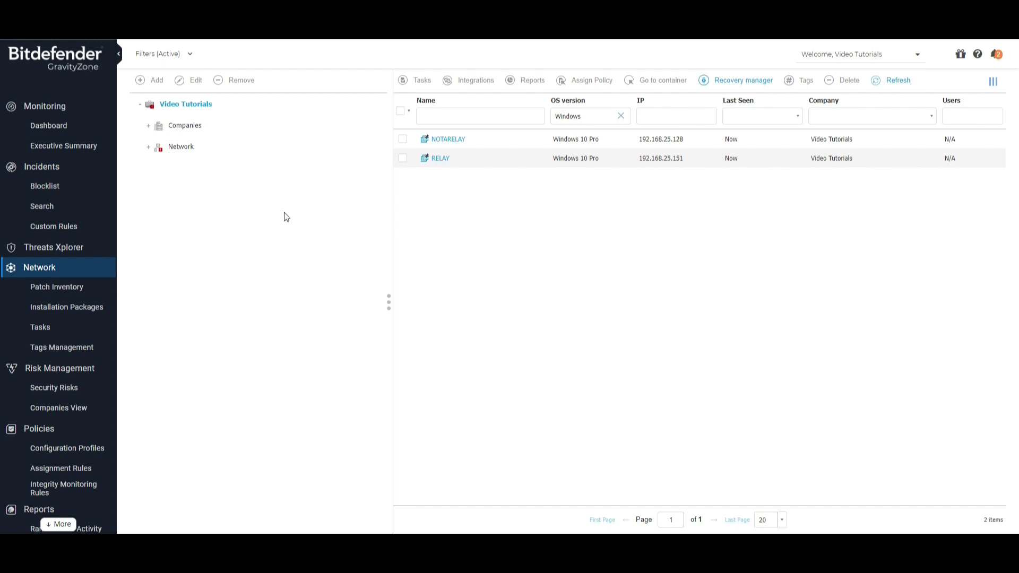
{"action": "left_click", "coordinate": [402, 158]}
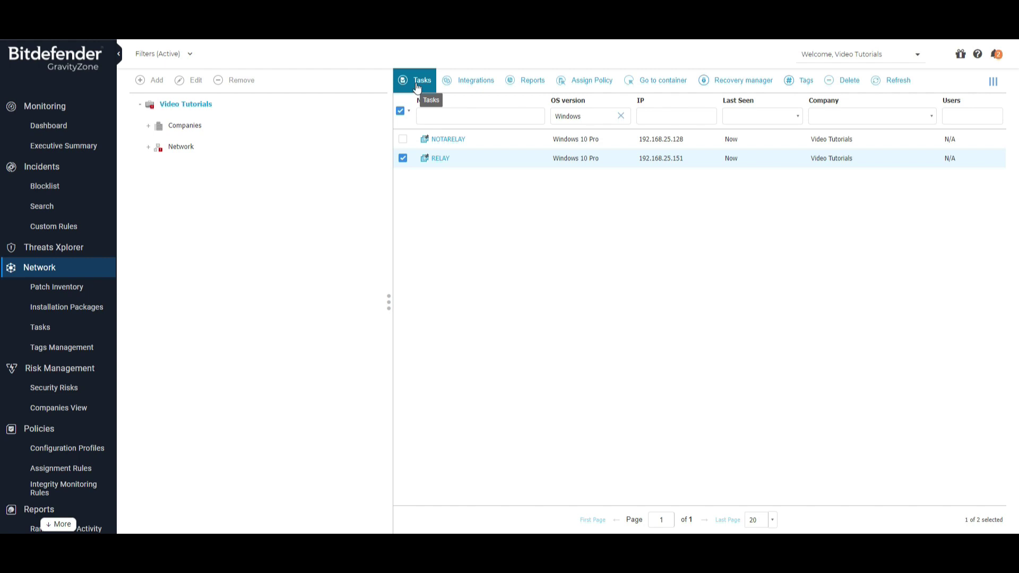
{"action": "left_click", "coordinate": [418, 81]}
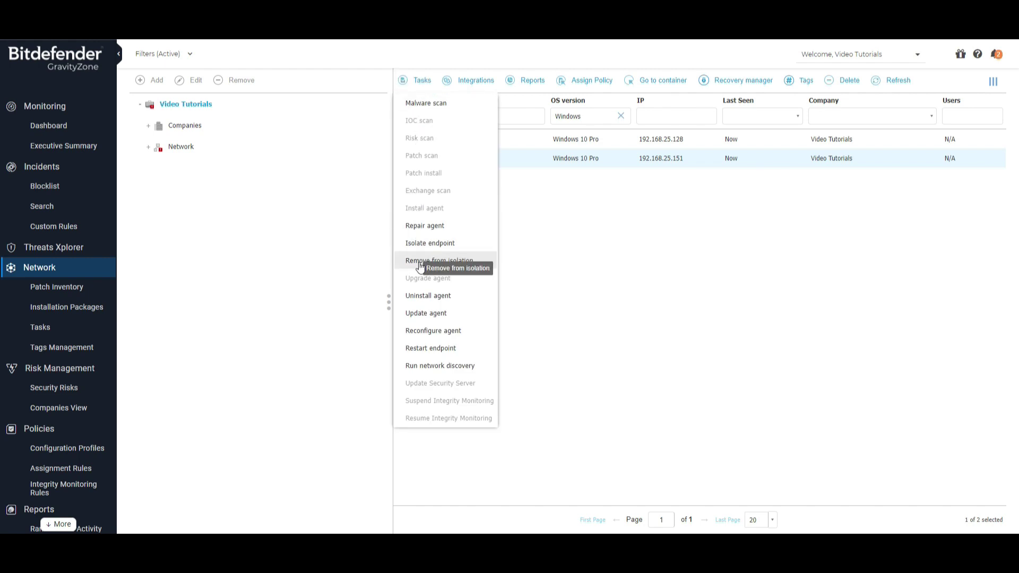
{"action": "left_click", "coordinate": [422, 331]}
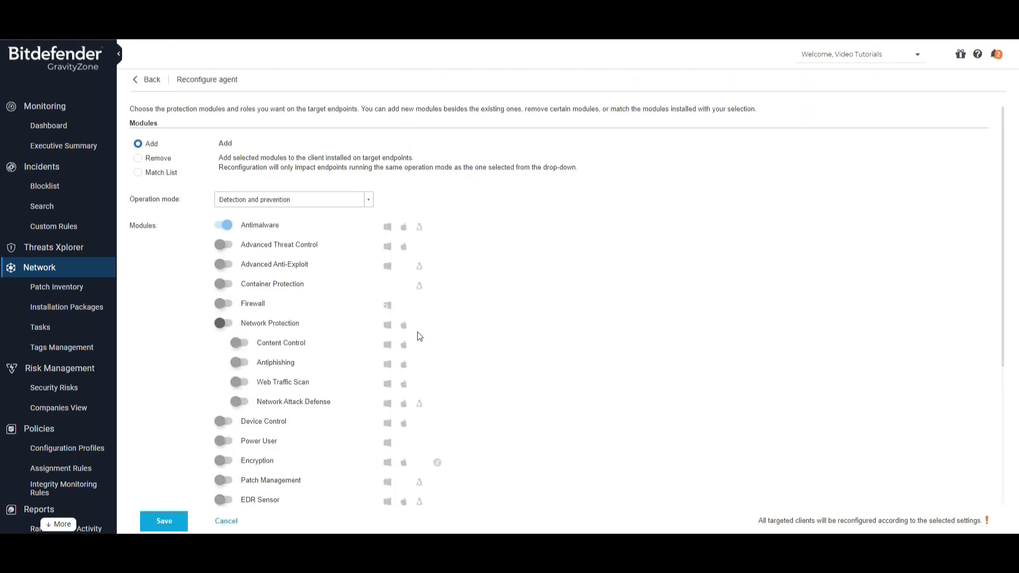
{"action": "left_click", "coordinate": [223, 482]}
{"action": "left_click", "coordinate": [166, 520]}
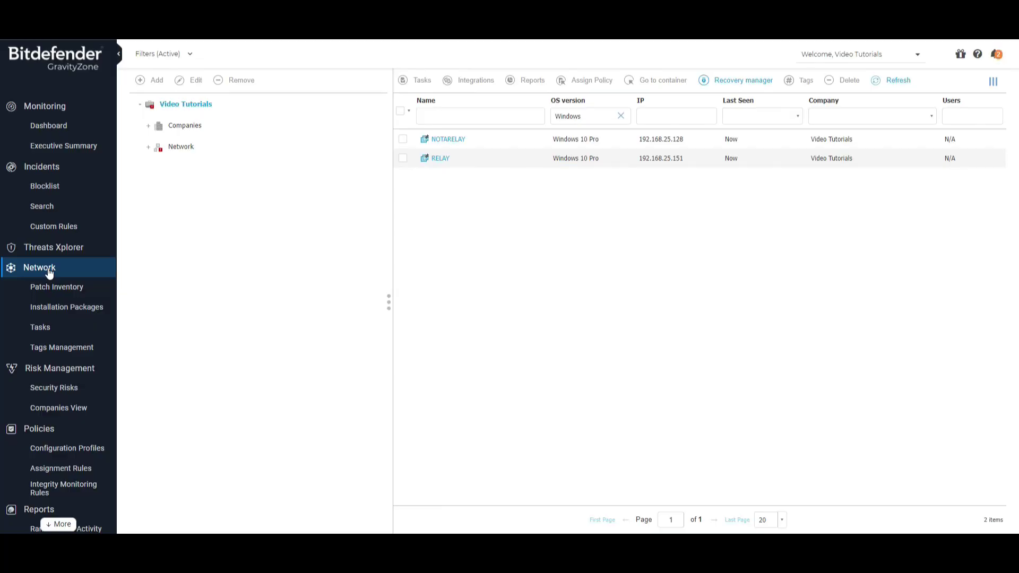
- Open Patch Inventory and expand the Windows OS and Microsoft product groups
{"action": "left_click", "coordinate": [403, 158]}
{"action": "left_click", "coordinate": [421, 84]}
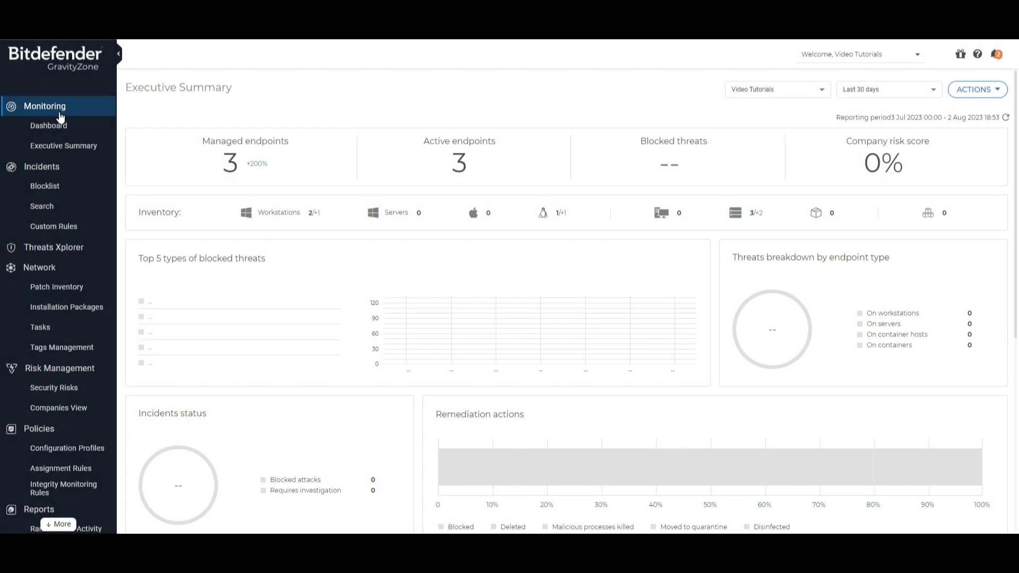
{"action": "left_click", "coordinate": [60, 287]}
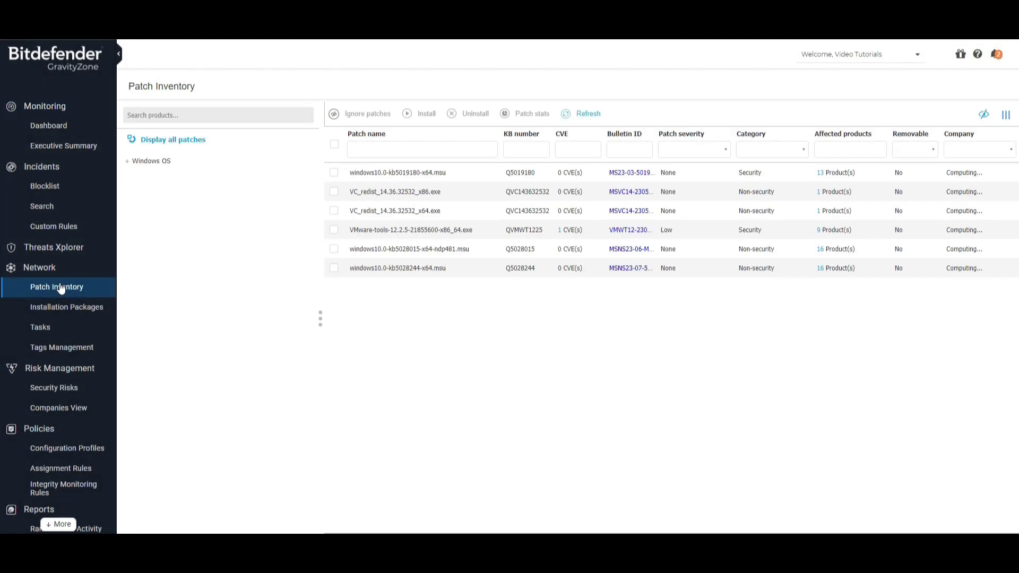
{"action": "left_click", "coordinate": [128, 162]}
{"action": "left_click", "coordinate": [136, 182]}
- Install the VMware-tools-12.2.5-21855600-x86_64.exe patch on the Network group
{"action": "left_click", "coordinate": [333, 229]}
{"action": "left_click", "coordinate": [425, 113]}
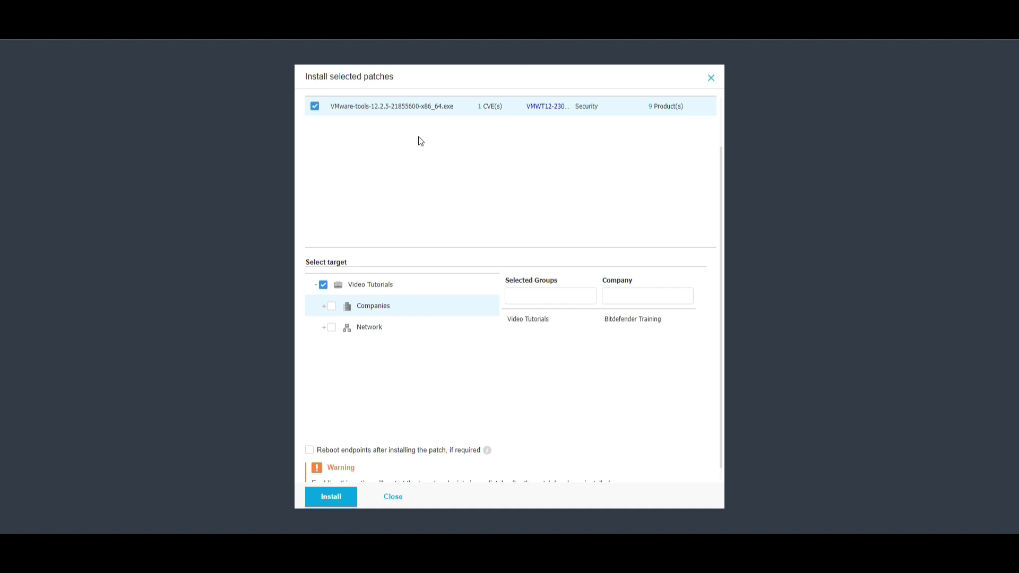
{"action": "left_click", "coordinate": [333, 327]}
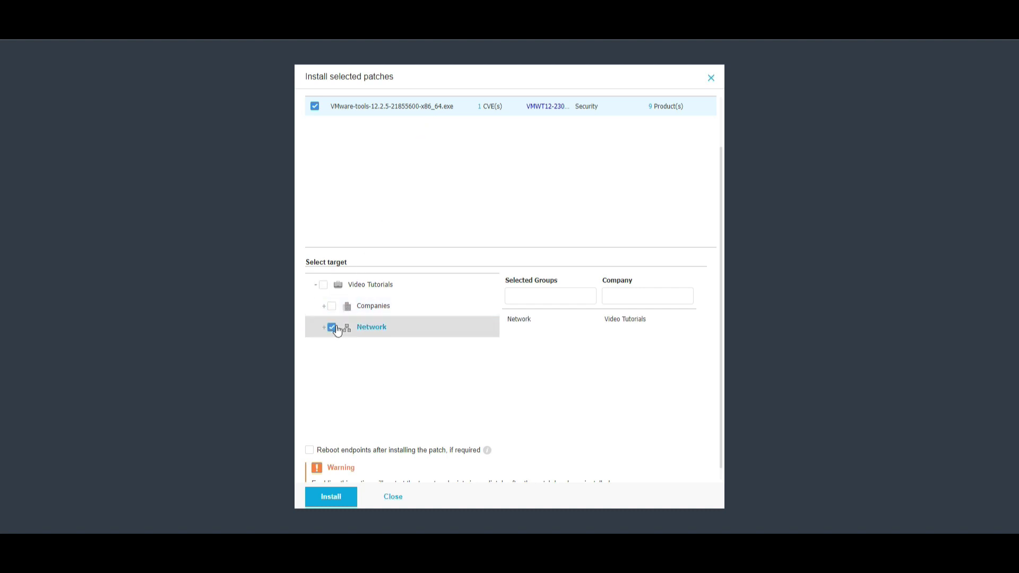
{"action": "left_click", "coordinate": [335, 499]}
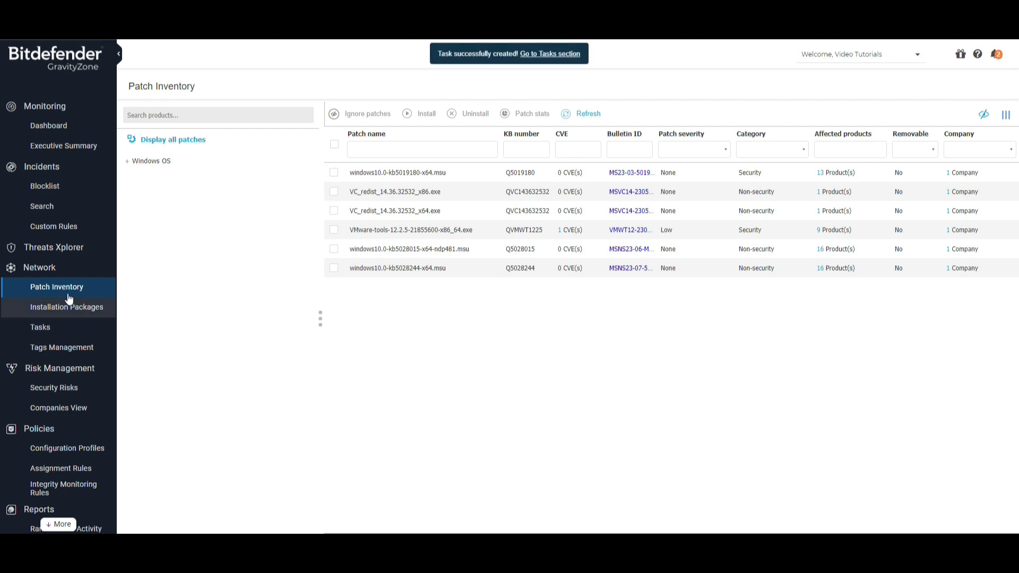
- Run a Patch install task putting windows10.0-kb5019180-x64.msu onto the RELAY endpoint
{"action": "left_click", "coordinate": [45, 268]}
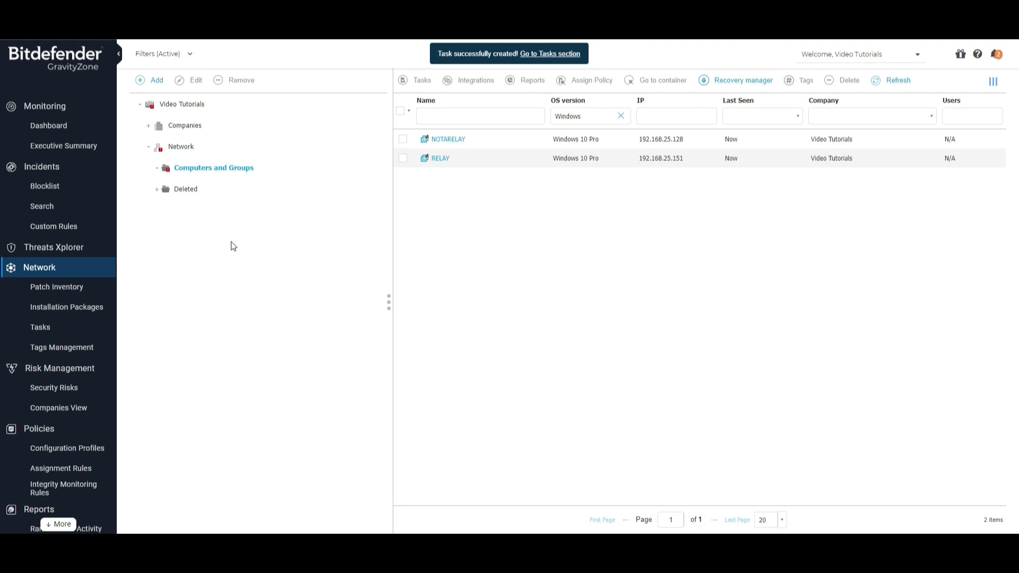
{"action": "left_click", "coordinate": [402, 158]}
{"action": "left_click", "coordinate": [419, 80]}
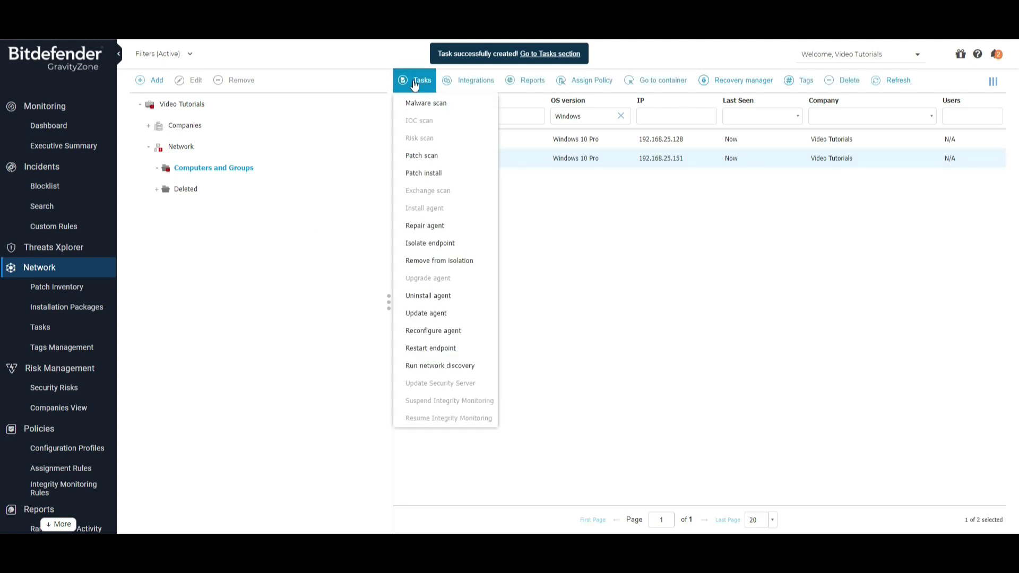
{"action": "left_click", "coordinate": [420, 171]}
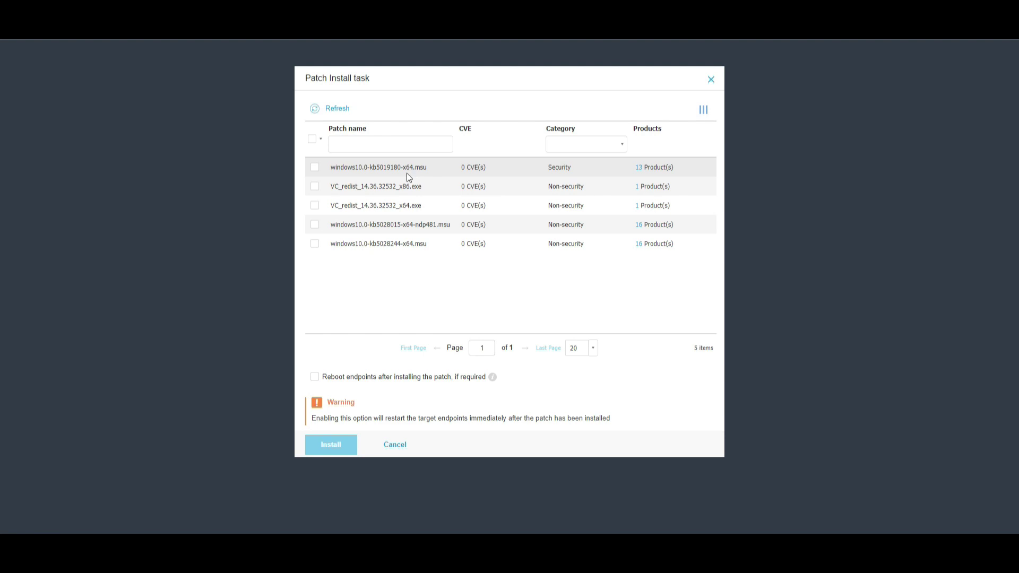
{"action": "left_click", "coordinate": [315, 167]}
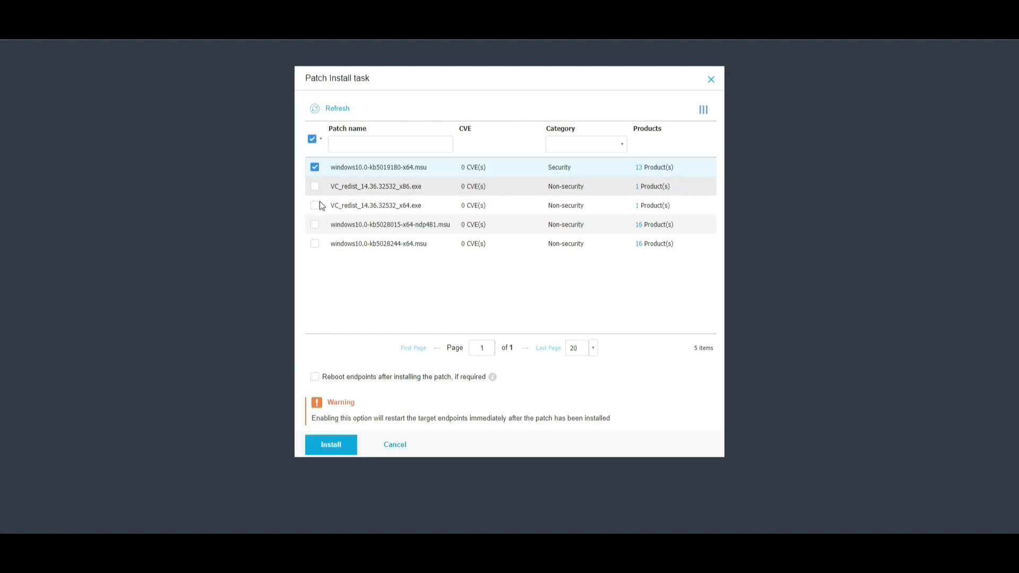
{"action": "left_click", "coordinate": [331, 444]}
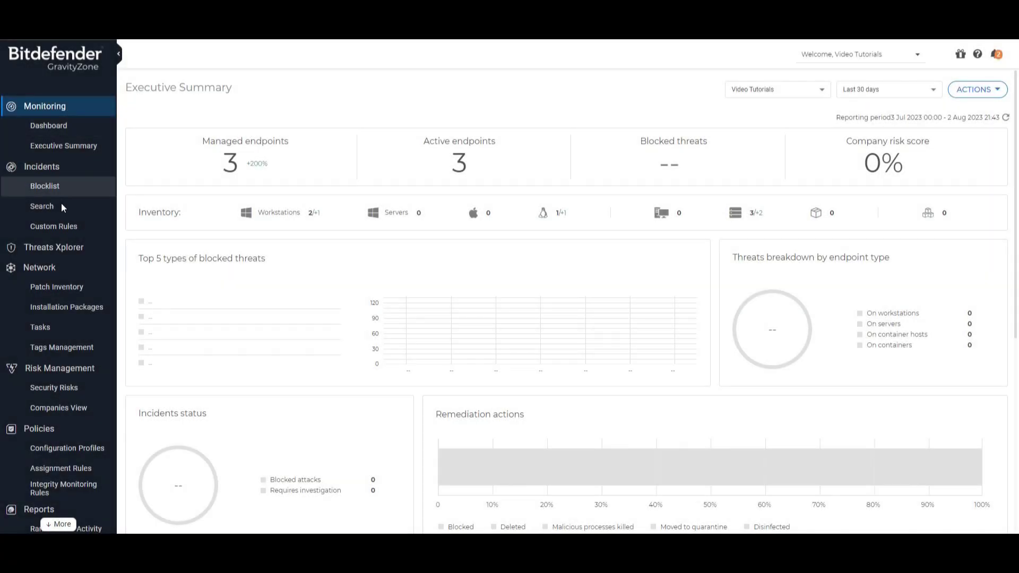
- Create a maintenance window named 'New' with patch scanning and patch applying enabled
{"action": "left_click", "coordinate": [64, 448]}
{"action": "left_click", "coordinate": [245, 113]}
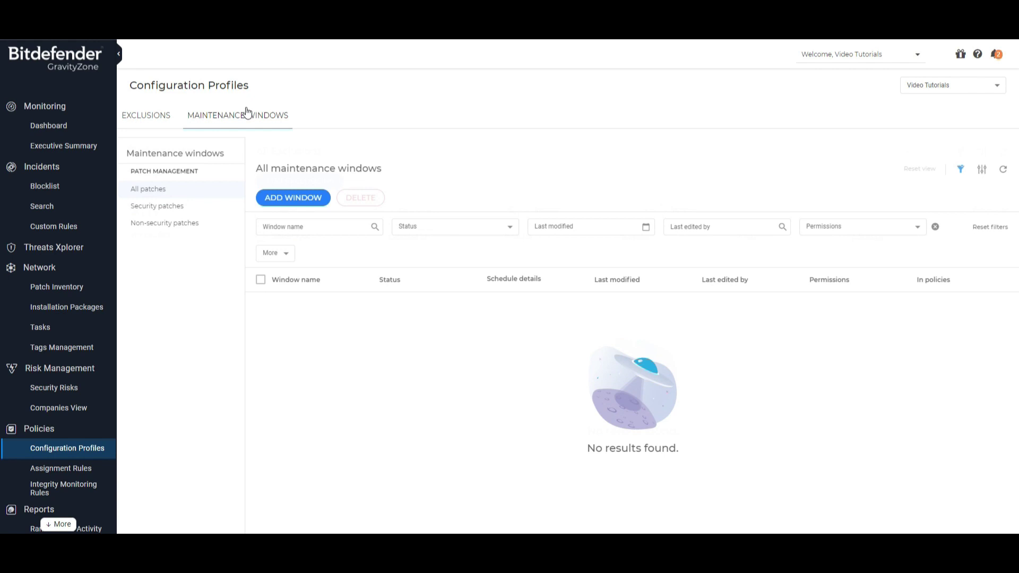
{"action": "left_click", "coordinate": [290, 201]}
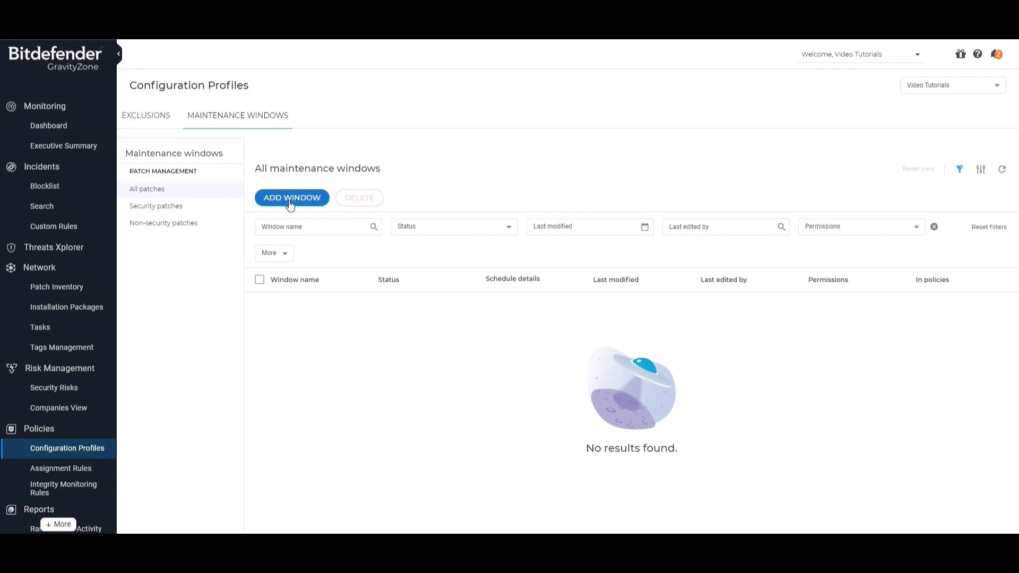
{"action": "triple_click", "coordinate": [315, 163]}
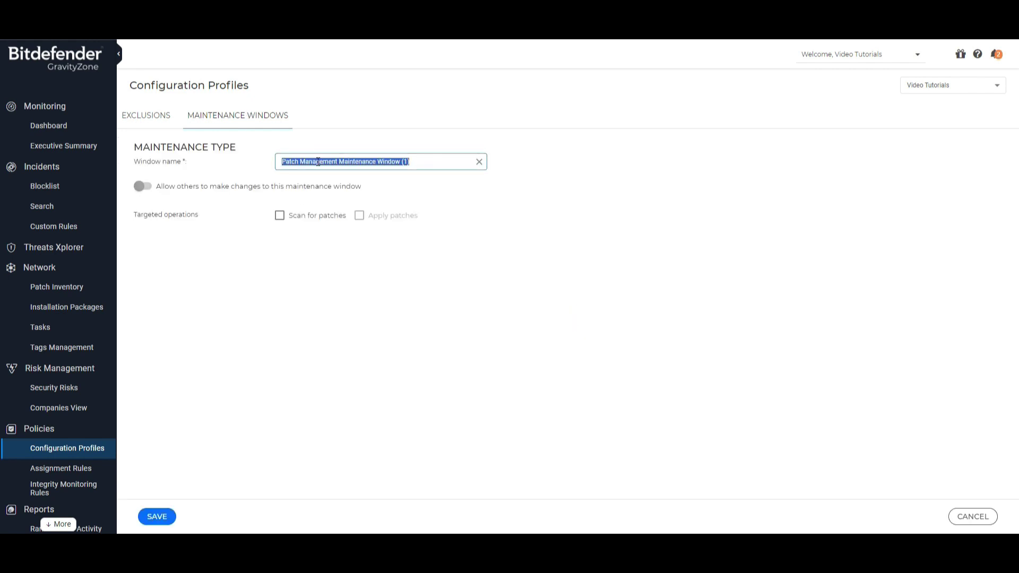
{"action": "type", "text": "New Window"}
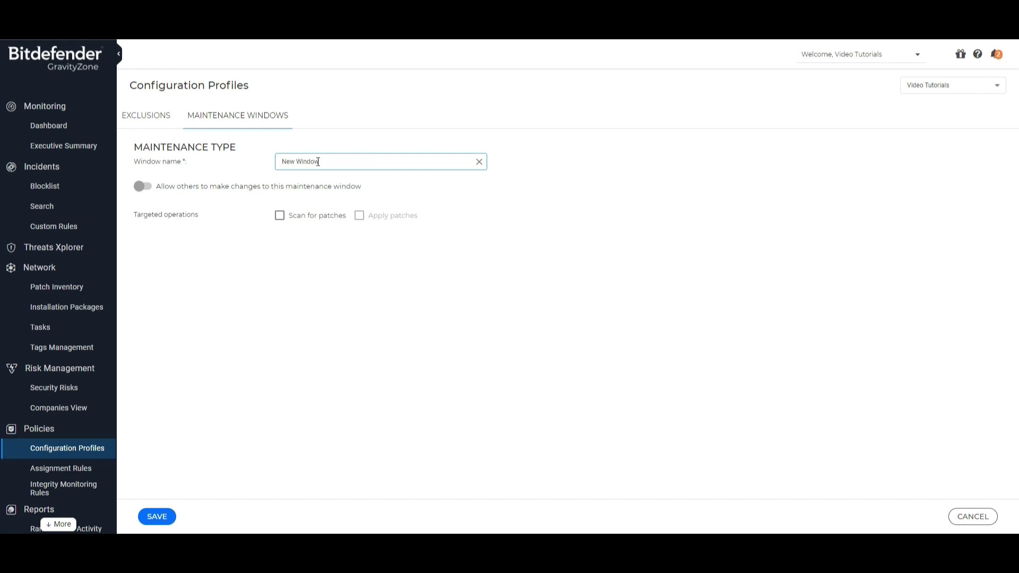
{"action": "left_click", "coordinate": [279, 216]}
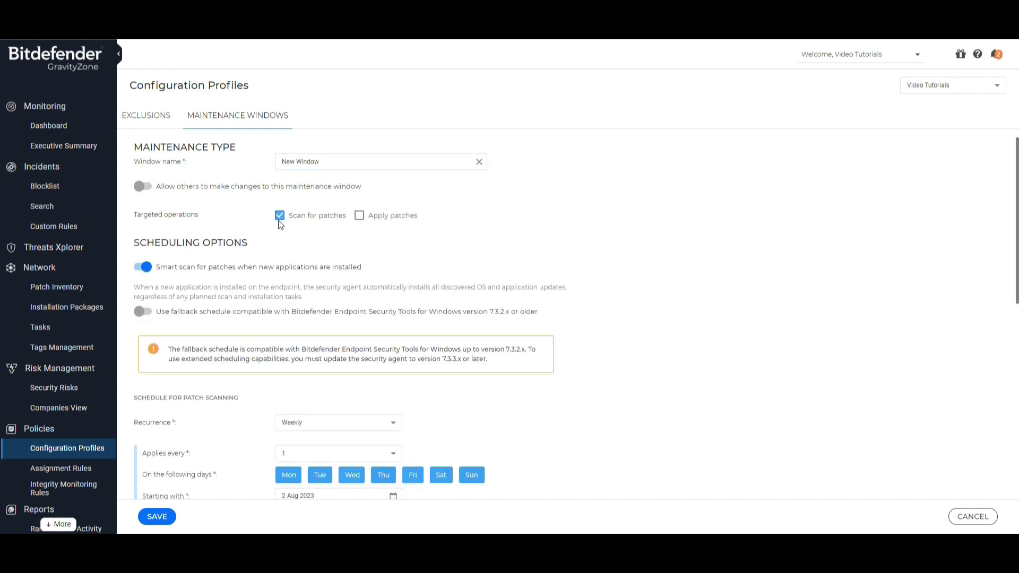
{"action": "left_click", "coordinate": [359, 216]}
- Limit patch scanning to Fridays by deselecting every other weekday
{"action": "scroll", "coordinate": [362, 222], "scroll_direction": "down", "scroll_amount": 5}
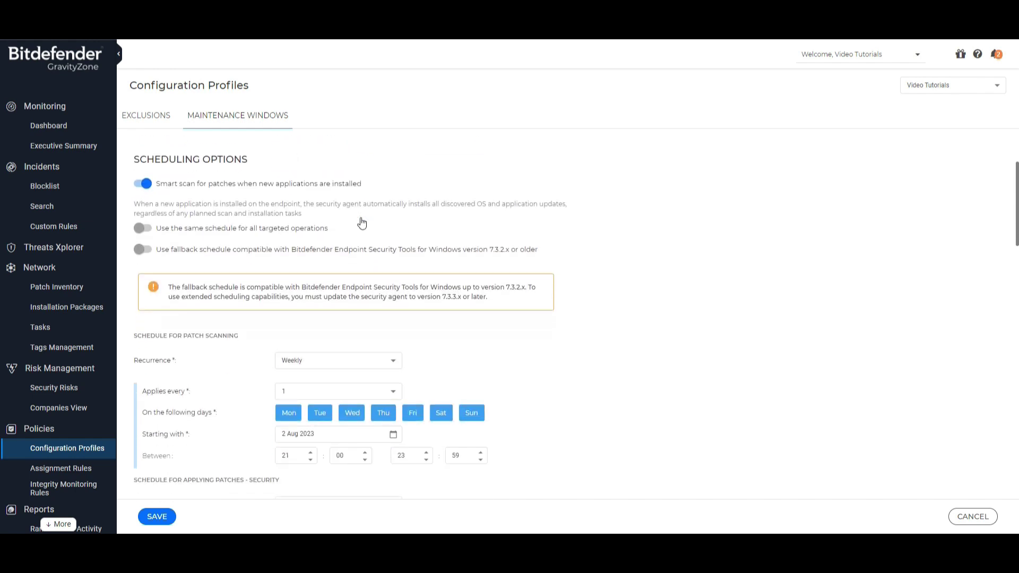
{"action": "left_click", "coordinate": [351, 255]}
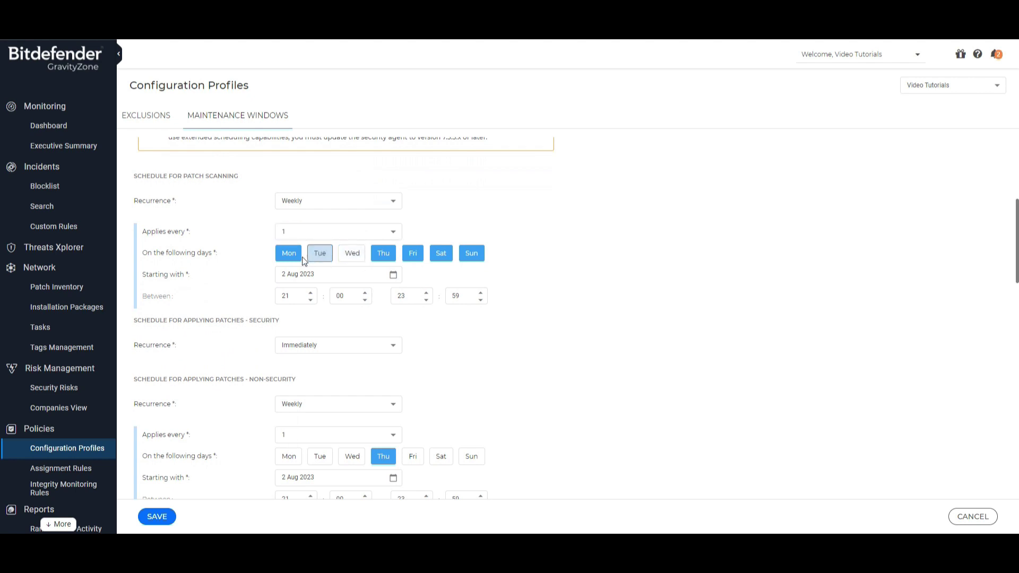
{"action": "left_click", "coordinate": [319, 253]}
{"action": "left_click", "coordinate": [289, 254]}
{"action": "left_click", "coordinate": [383, 254]}
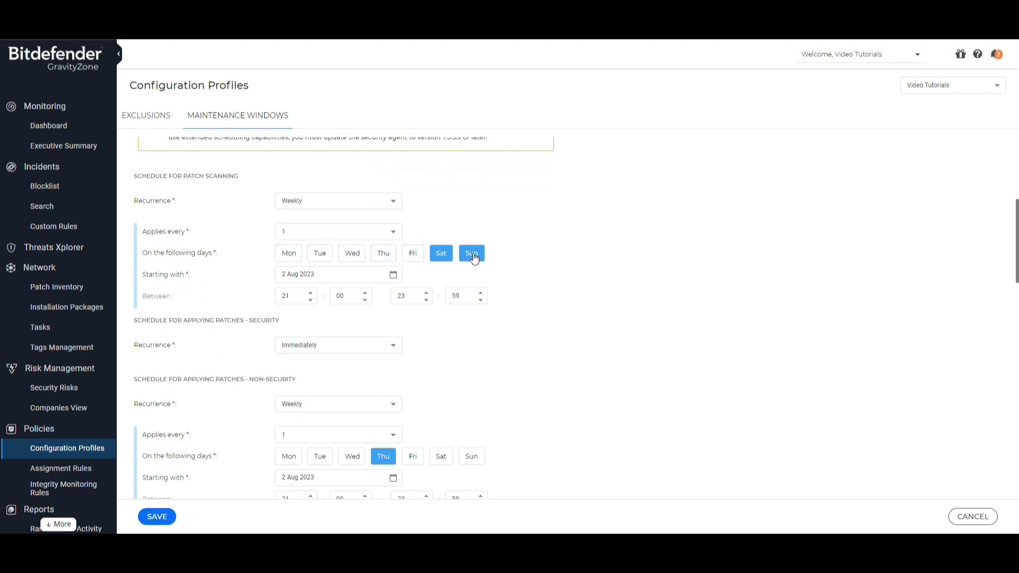
{"action": "left_click", "coordinate": [471, 254]}
{"action": "left_click", "coordinate": [441, 254]}
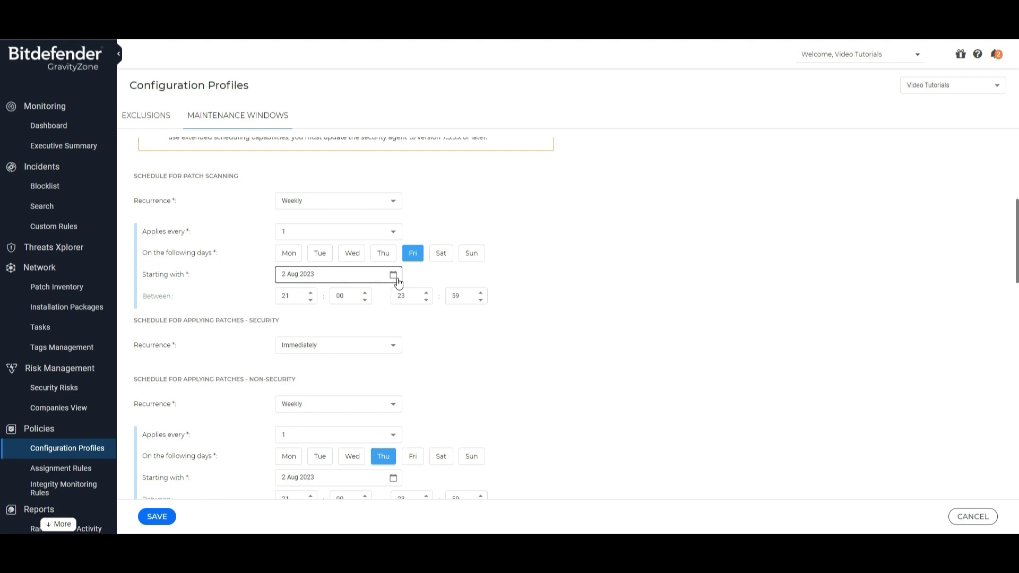
- Set security patching to recur weekly on Friday
{"action": "left_click", "coordinate": [391, 345]}
{"action": "left_click", "coordinate": [367, 384]}
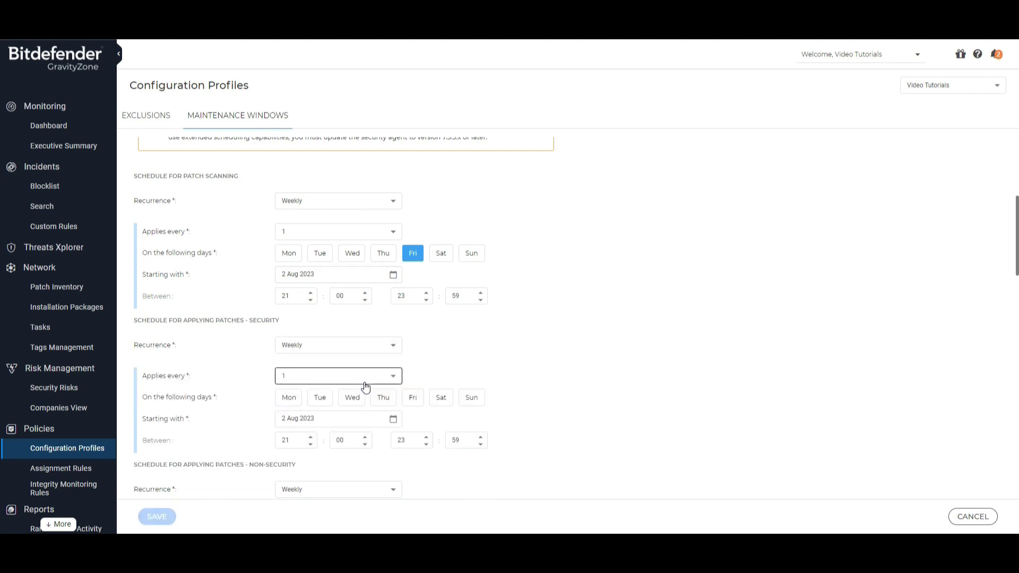
{"action": "scroll", "coordinate": [365, 382], "scroll_direction": "down", "scroll_amount": 4}
{"action": "left_click", "coordinate": [413, 187]}
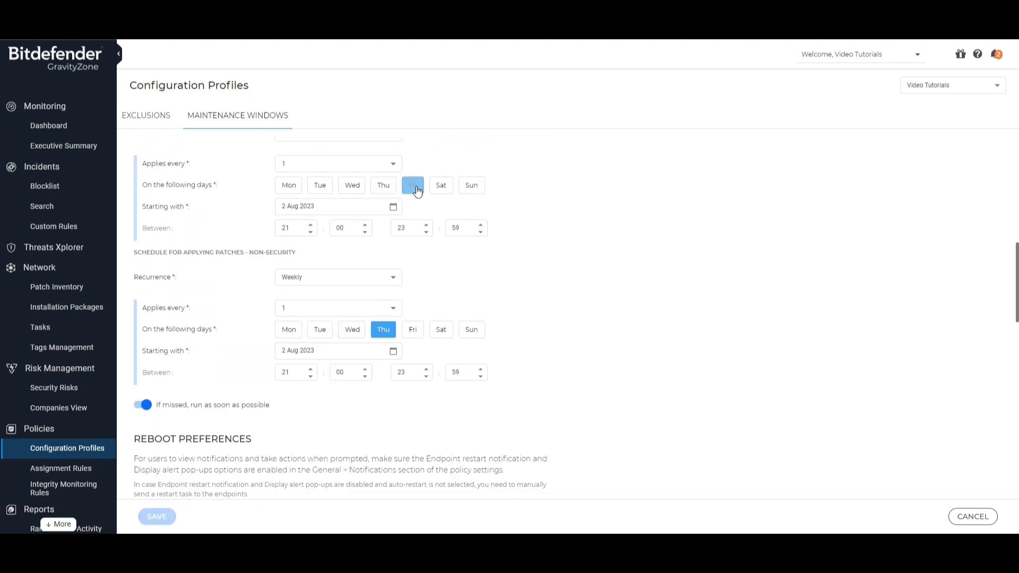
- Set non-security patching to monthly, every 2 months on the first Monday
{"action": "left_click", "coordinate": [393, 278]}
{"action": "left_click", "coordinate": [362, 333]}
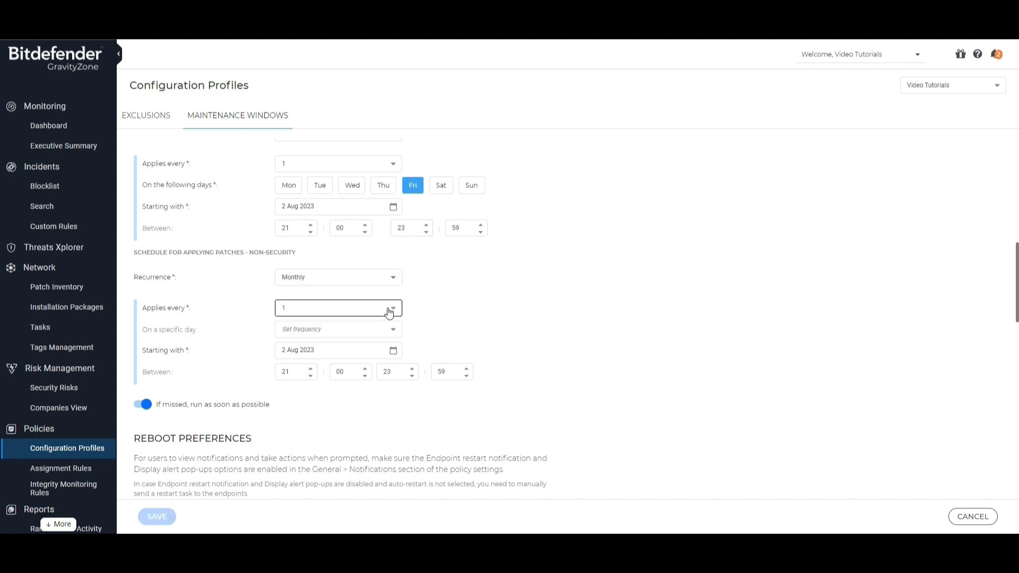
{"action": "left_click", "coordinate": [393, 312]}
{"action": "left_click", "coordinate": [366, 346]}
{"action": "left_click", "coordinate": [393, 331]}
{"action": "left_click", "coordinate": [350, 368]}
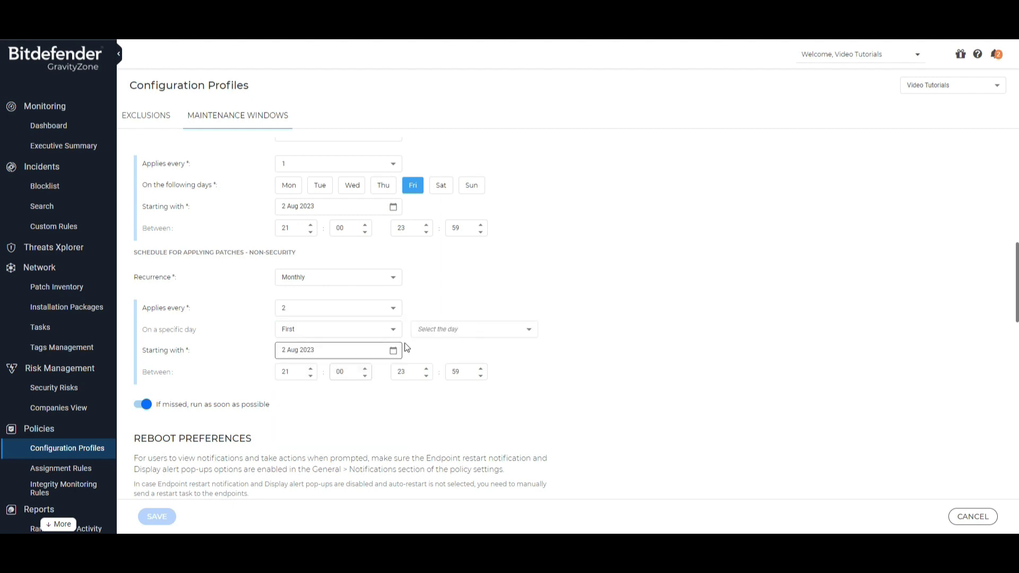
{"action": "left_click", "coordinate": [525, 329]}
{"action": "left_click", "coordinate": [463, 355]}
{"action": "scroll", "coordinate": [463, 354], "scroll_direction": "down", "scroll_amount": 8}
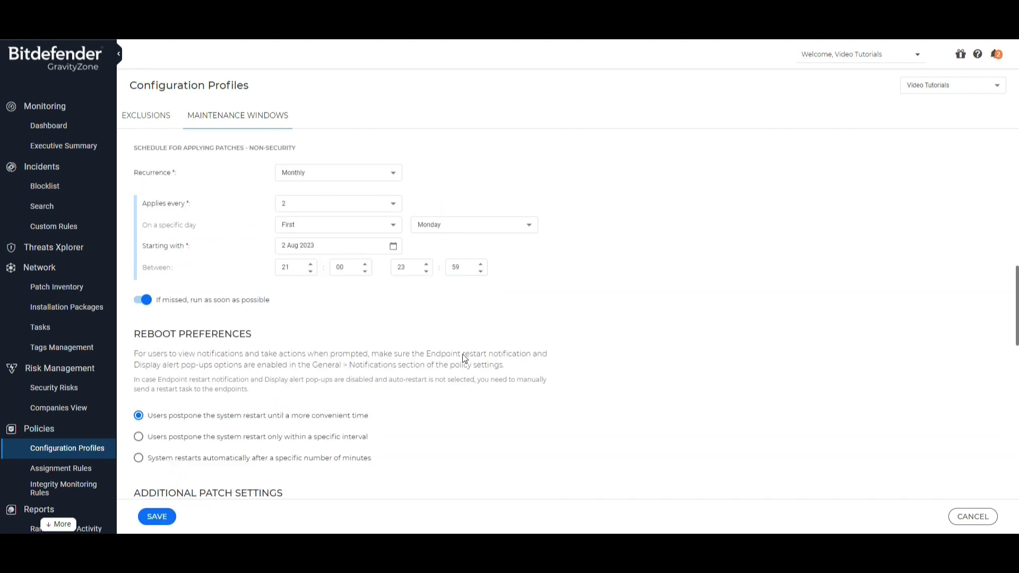
- Add Adobe (Windows) with all products to the vendors list and save the window
{"action": "scroll", "coordinate": [462, 355], "scroll_direction": "down", "scroll_amount": 6}
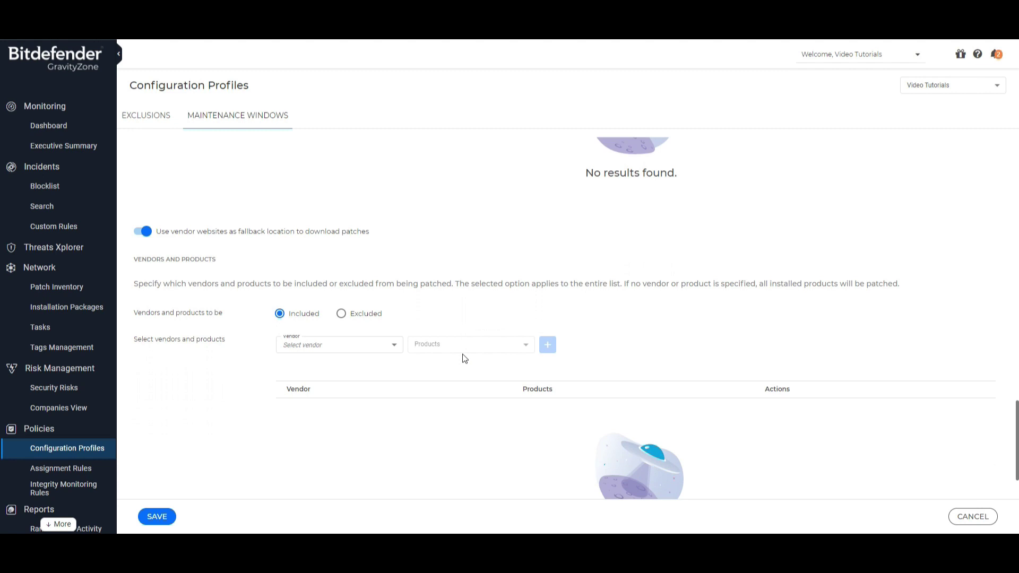
{"action": "left_click", "coordinate": [399, 275]}
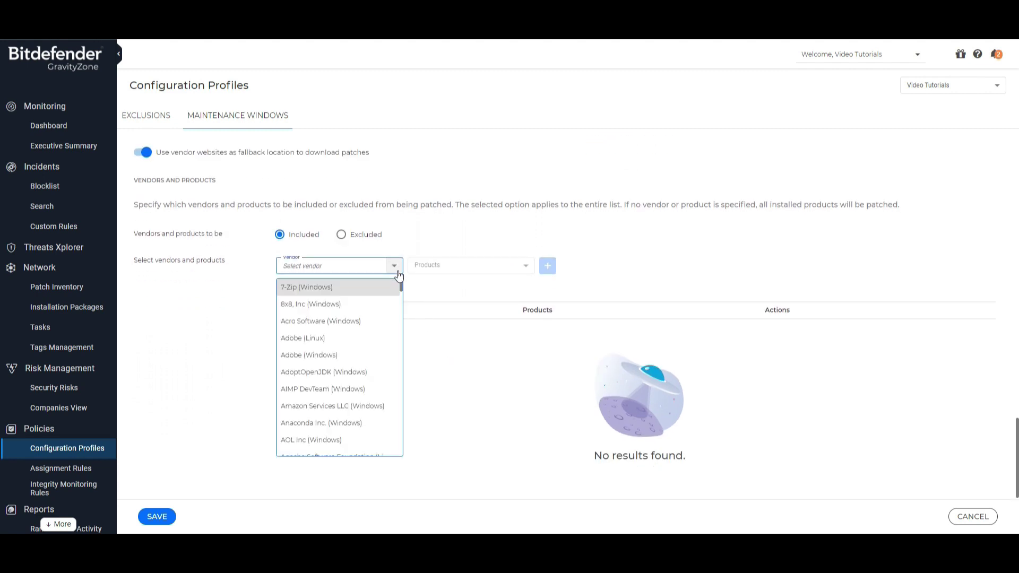
{"action": "left_click", "coordinate": [348, 355]}
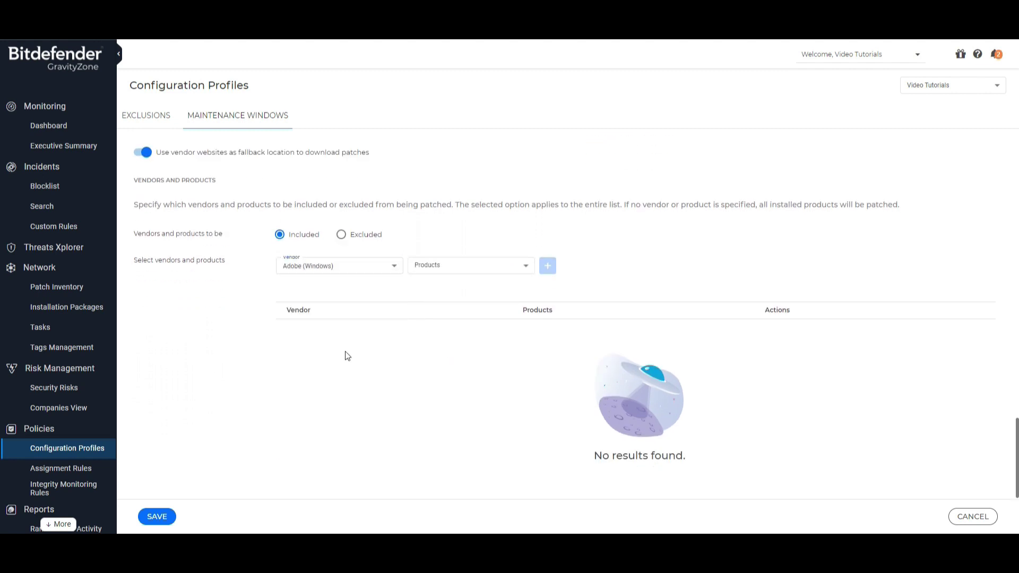
{"action": "left_click", "coordinate": [526, 266]}
{"action": "left_click", "coordinate": [418, 316]}
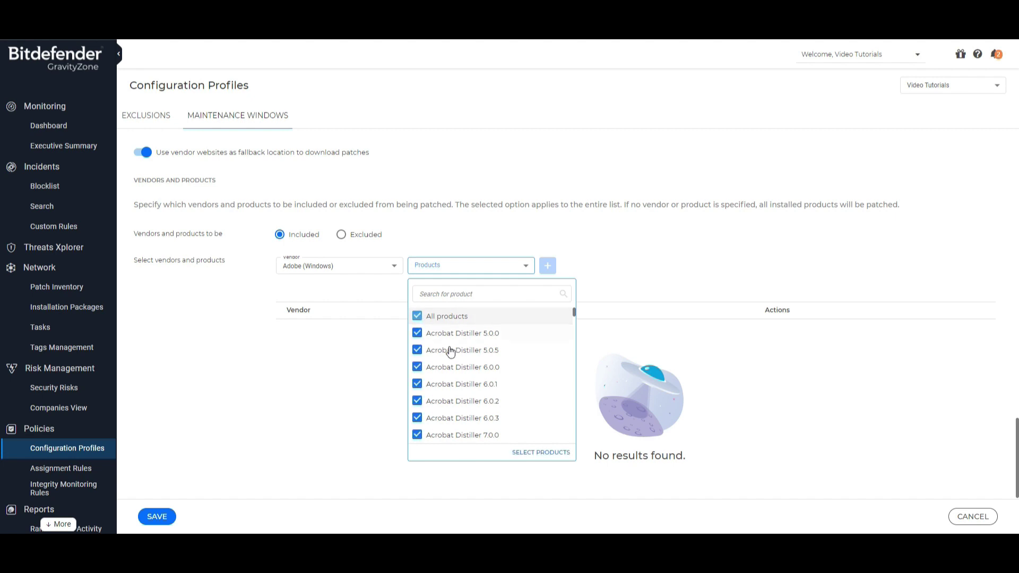
{"action": "left_click", "coordinate": [534, 453]}
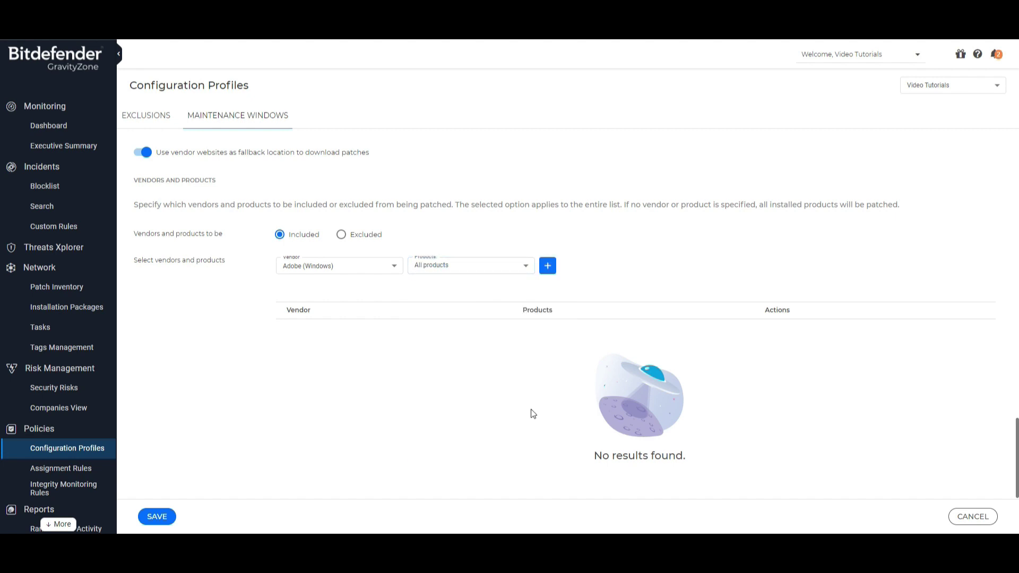
{"action": "left_click", "coordinate": [547, 267]}
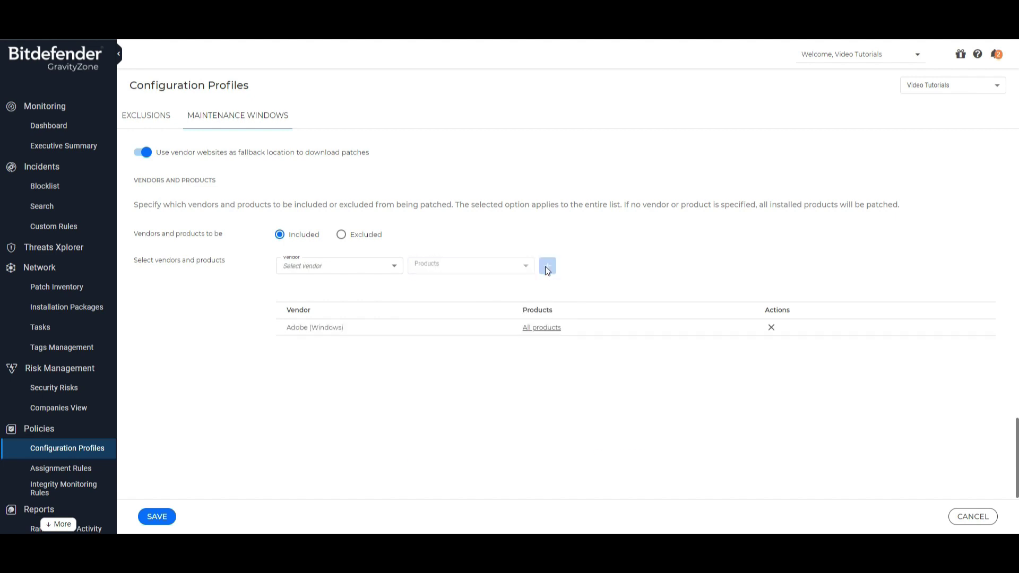
{"action": "left_click", "coordinate": [162, 518]}
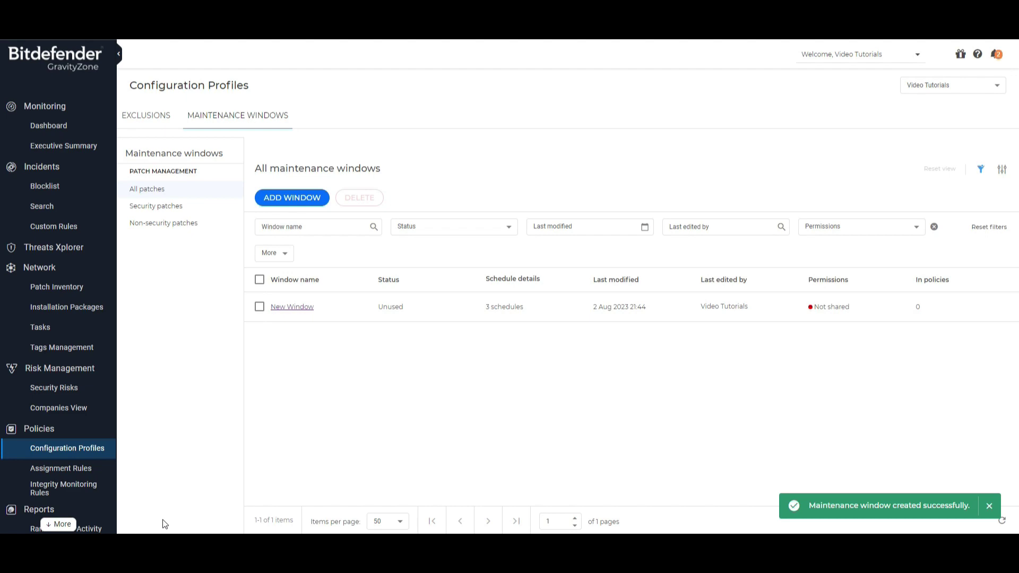
- Go to the Policies page
{"action": "left_click", "coordinate": [49, 433]}
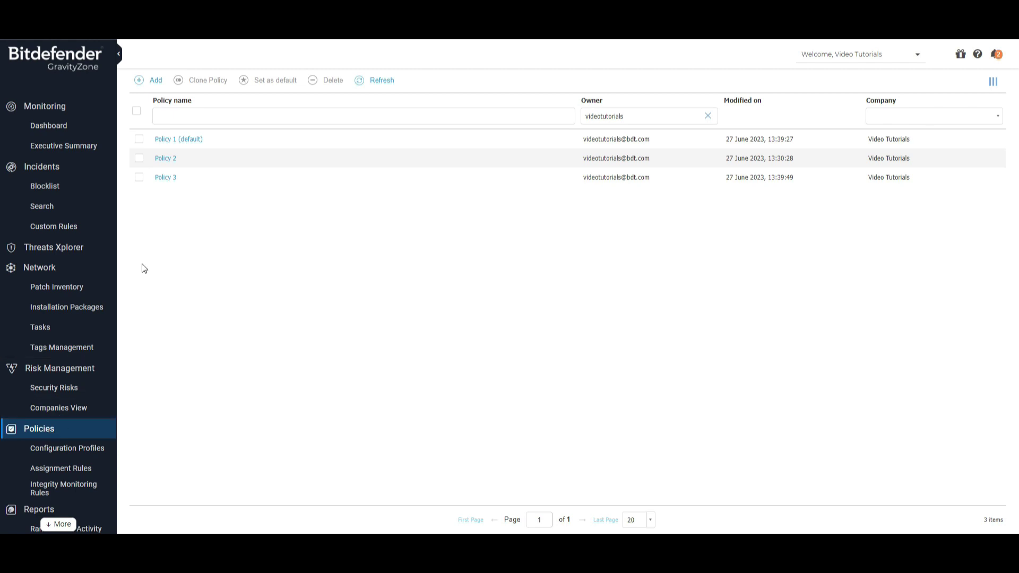
- Choose New Window as Policy 1 (default)'s patch management maintenance window and save
{"action": "left_click", "coordinate": [186, 145]}
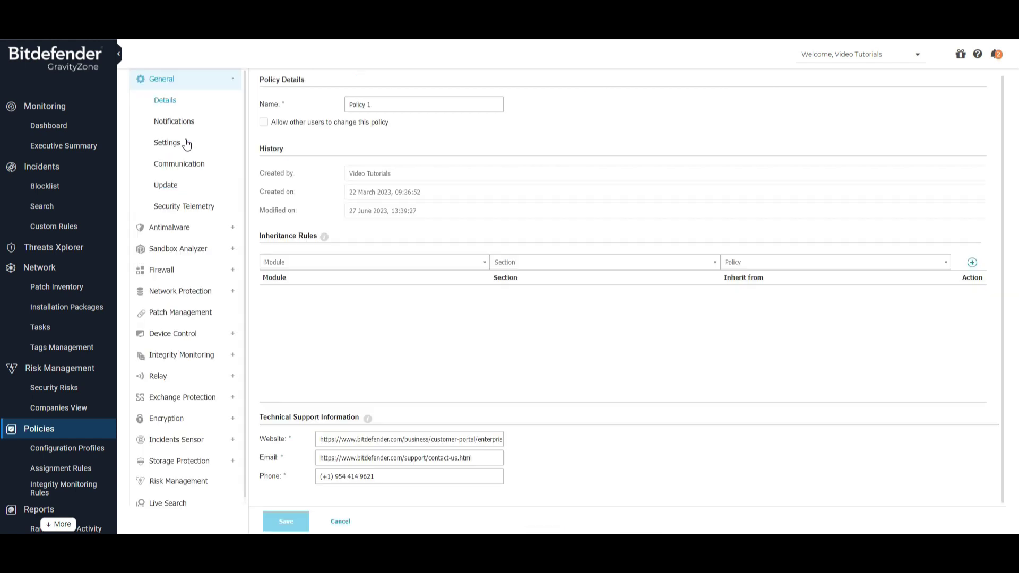
{"action": "left_click", "coordinate": [181, 313]}
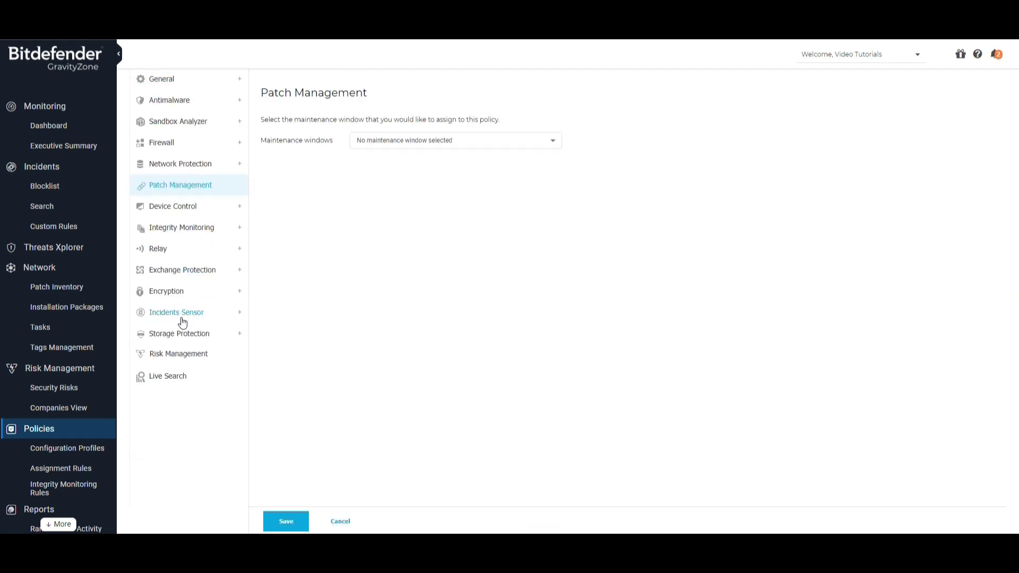
{"action": "left_click", "coordinate": [553, 141]}
{"action": "left_click", "coordinate": [399, 181]}
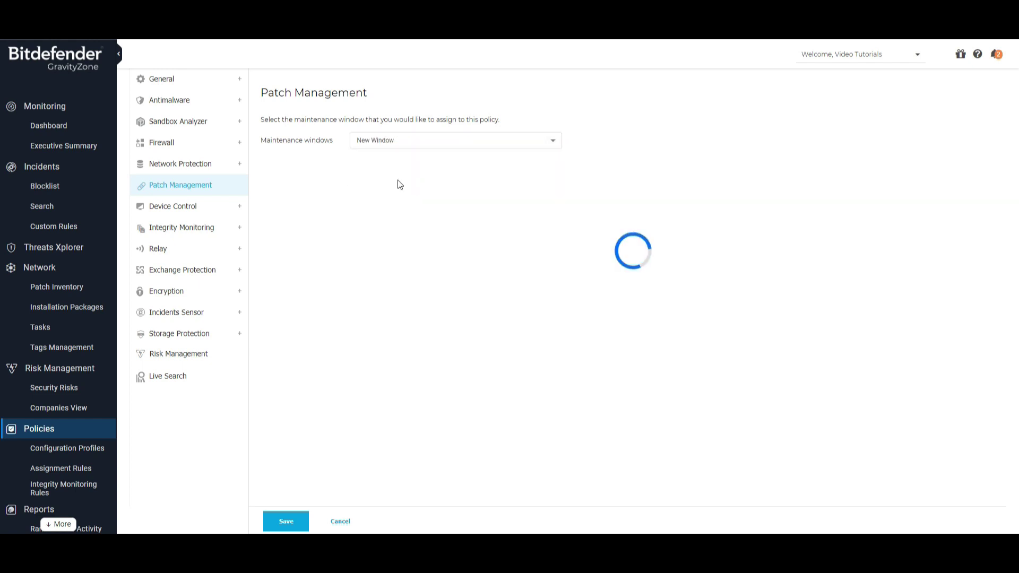
{"action": "left_click", "coordinate": [287, 523]}
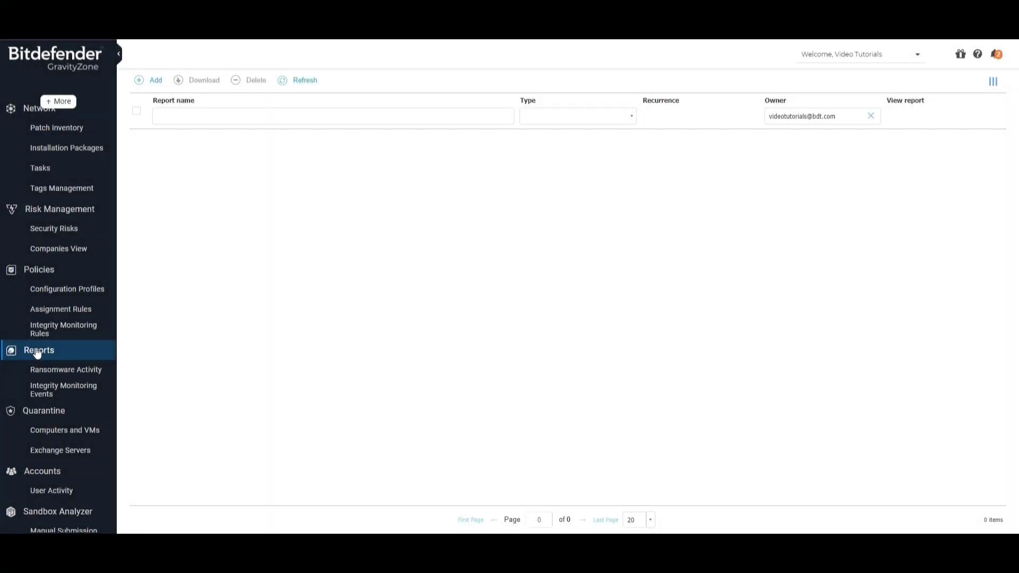
- Create a Network Patch Status report targeting the Windows group and generate it now
{"action": "left_click", "coordinate": [155, 87]}
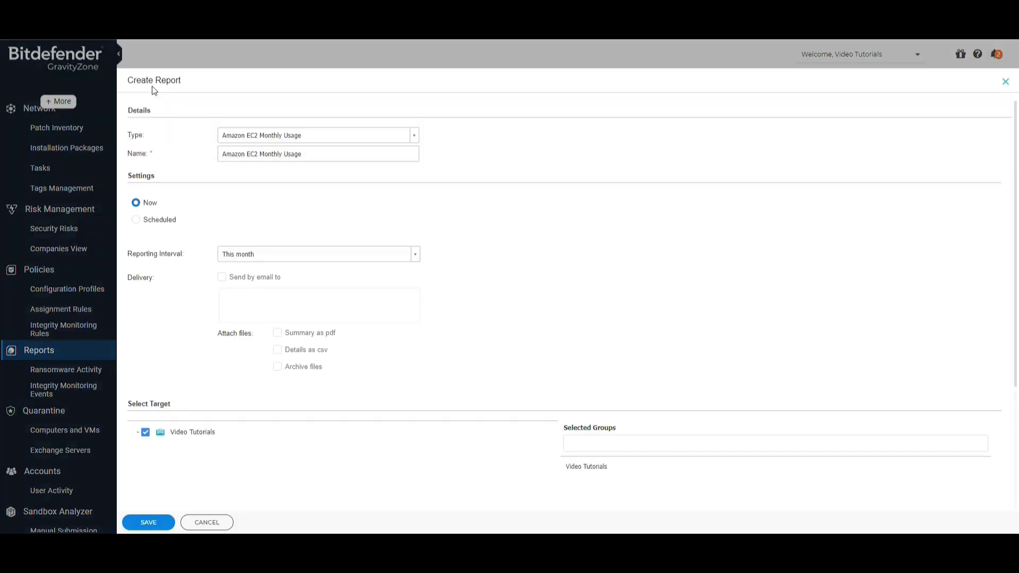
{"action": "left_click", "coordinate": [414, 136]}
{"action": "scroll", "coordinate": [321, 250], "scroll_direction": "down", "scroll_amount": 5}
{"action": "left_click", "coordinate": [320, 255]}
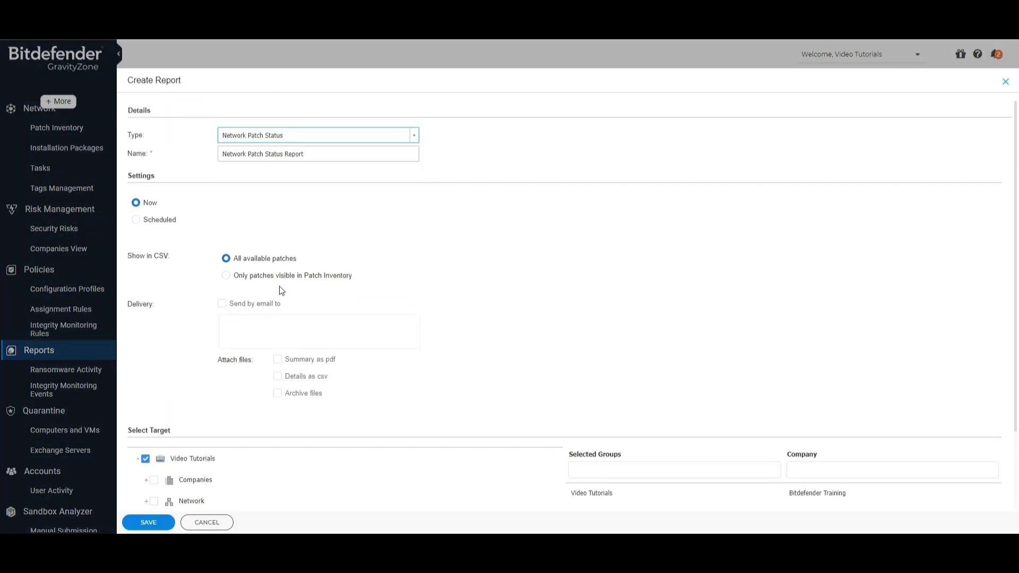
{"action": "scroll", "coordinate": [282, 290], "scroll_direction": "down", "scroll_amount": 2}
{"action": "left_click", "coordinate": [147, 407]}
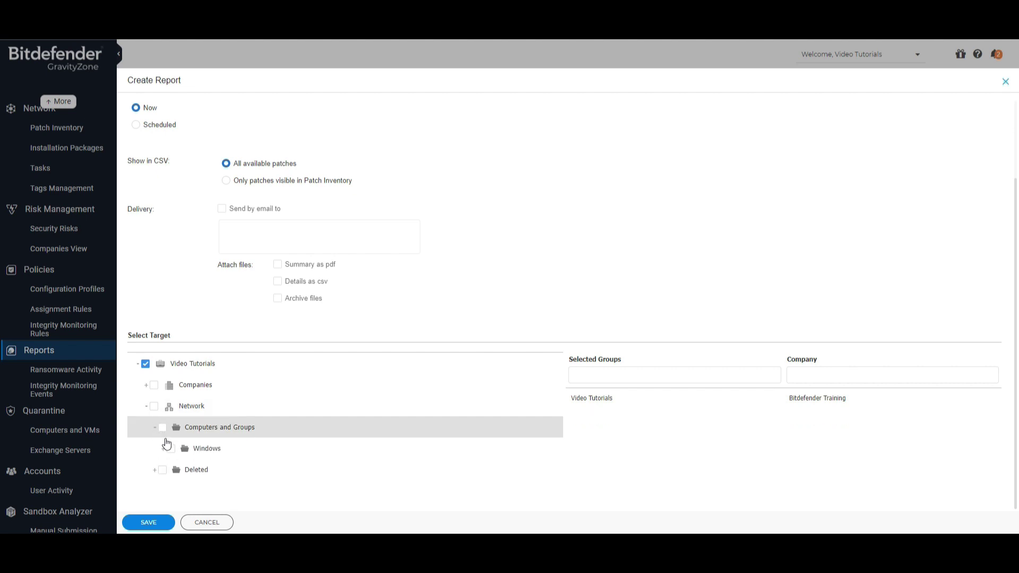
{"action": "left_click", "coordinate": [169, 448]}
{"action": "left_click", "coordinate": [150, 522]}
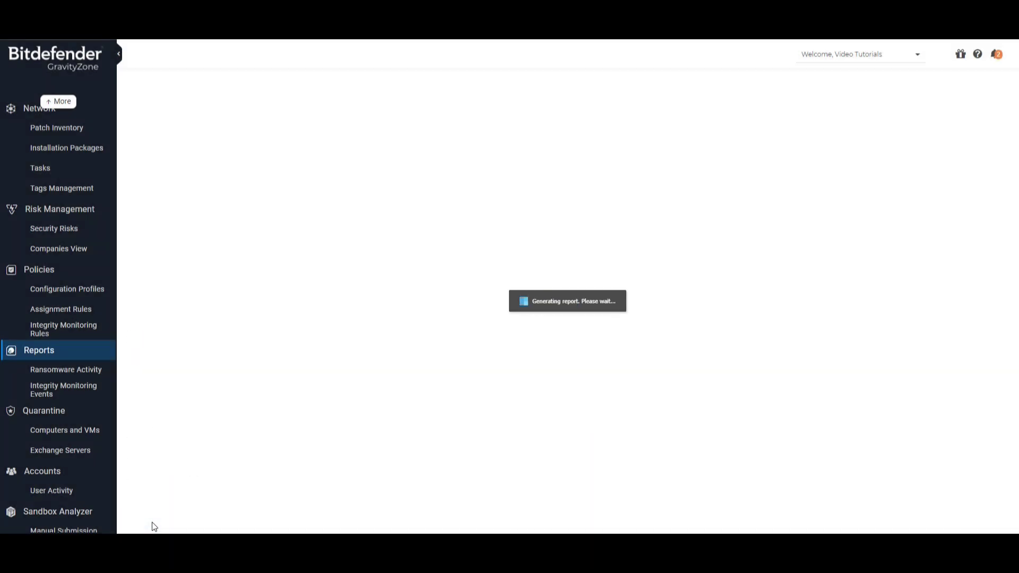